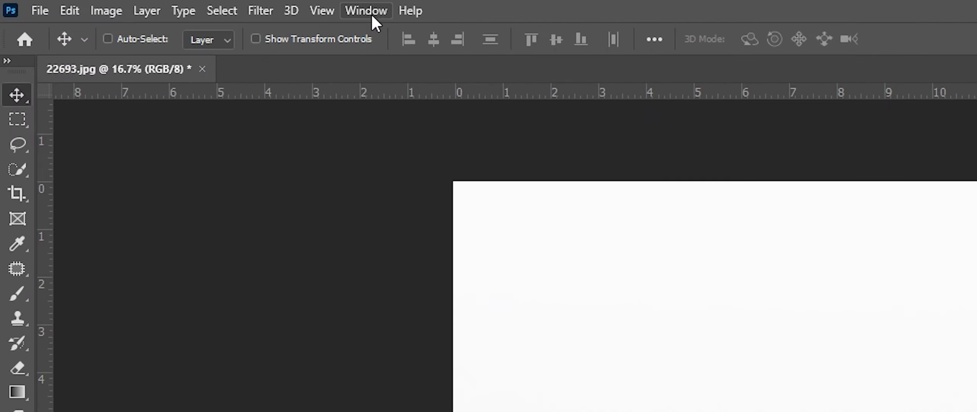
Step: Show the Actions panel, collapse Default Actions, and drag the Passport Action .atn file toward it
left_click(148, 5)
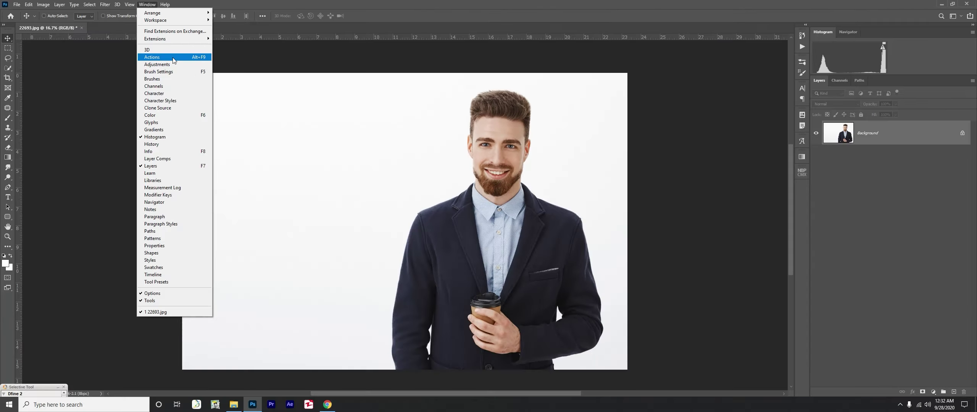
left_click(174, 57)
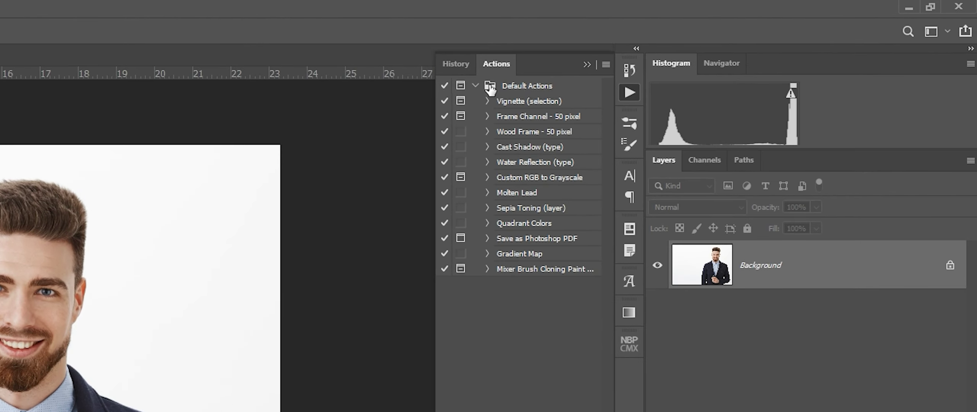
left_click(474, 86)
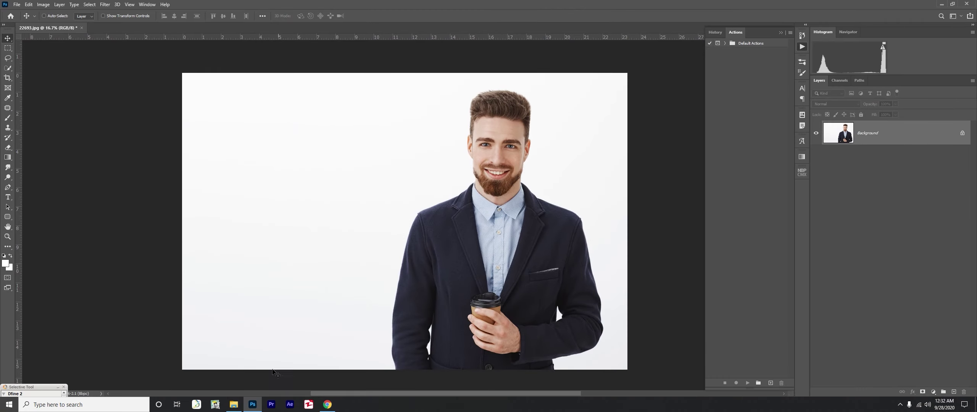
left_click(234, 405)
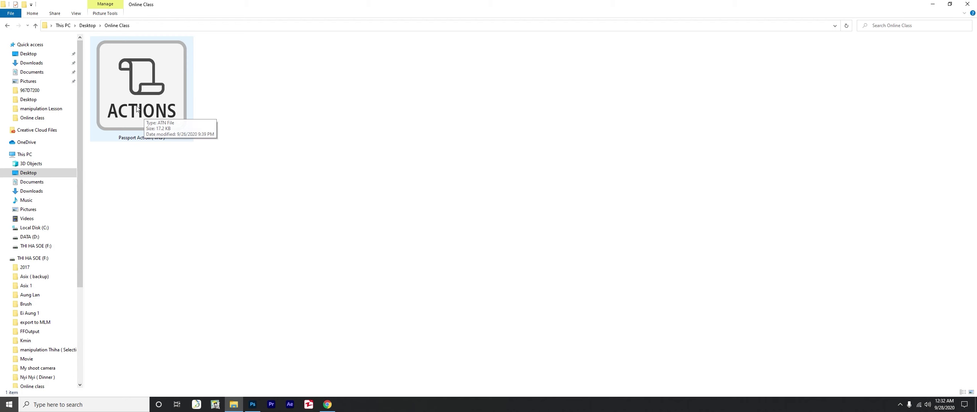
mouse_move(152, 120)
left_mouse_down()
mouse_move(252, 246)
mouse_move(738, 109)
left_mouse_up()
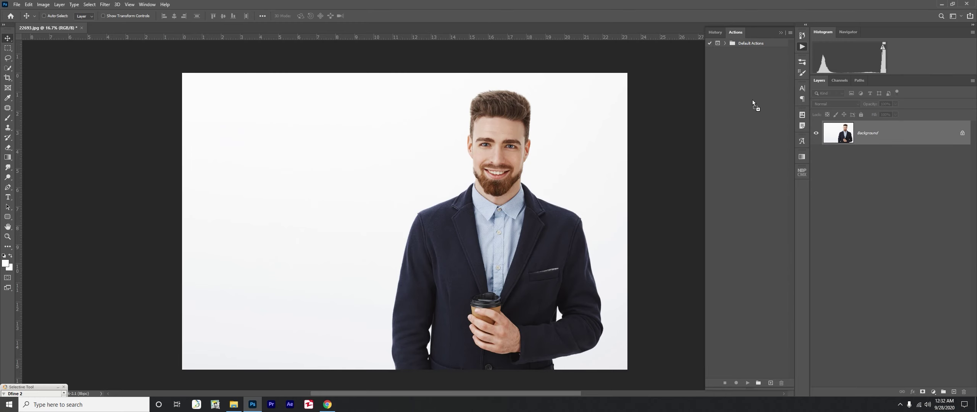
Step: Load the Passport (THS) set and expand it to show passport Print, 5x7 Fill and 4x6 fill
left_click_drag(739, 109, 747, 96)
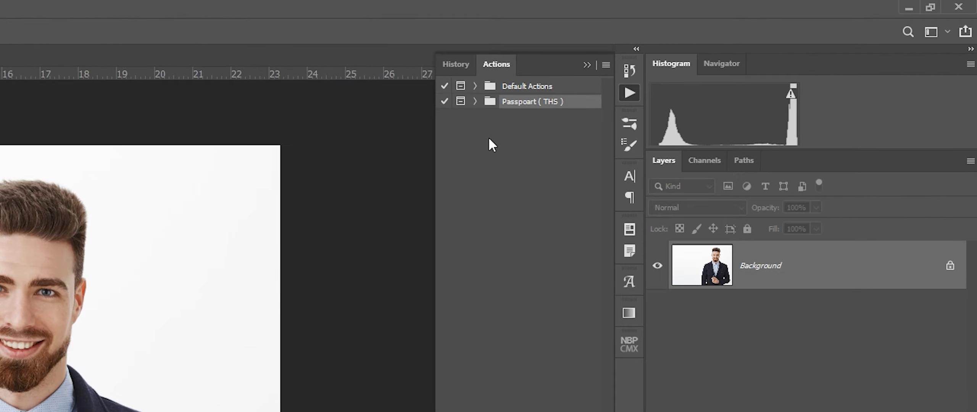
left_click(474, 101)
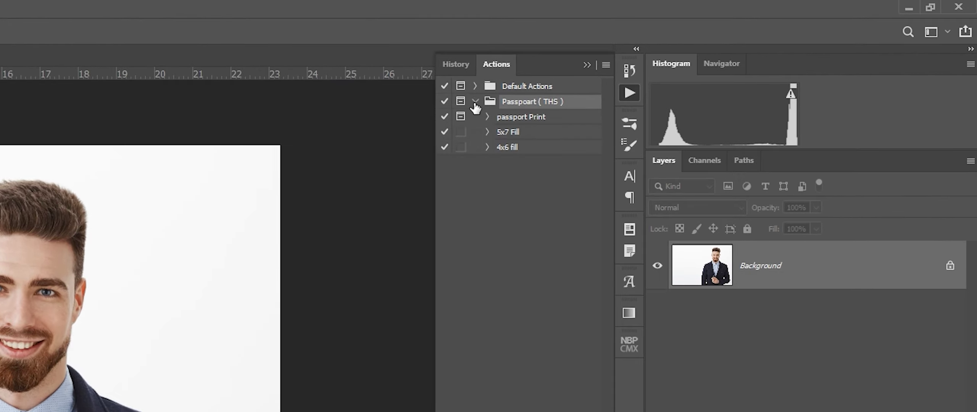
left_click(539, 119)
left_click(523, 135)
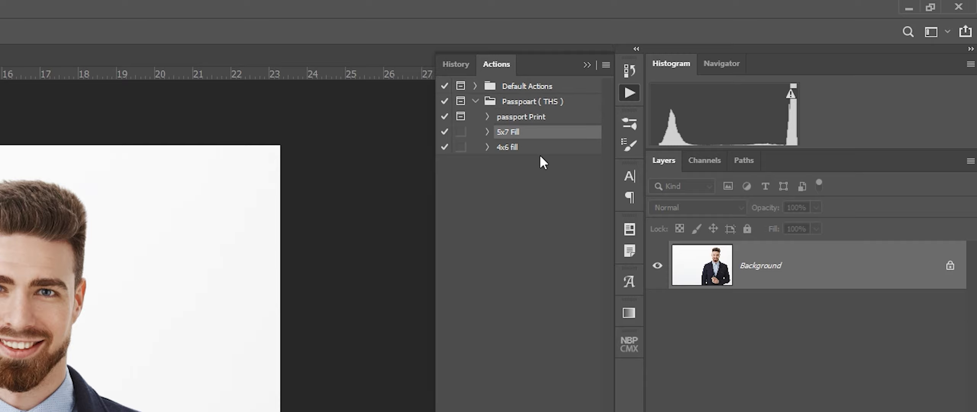
left_click(522, 149)
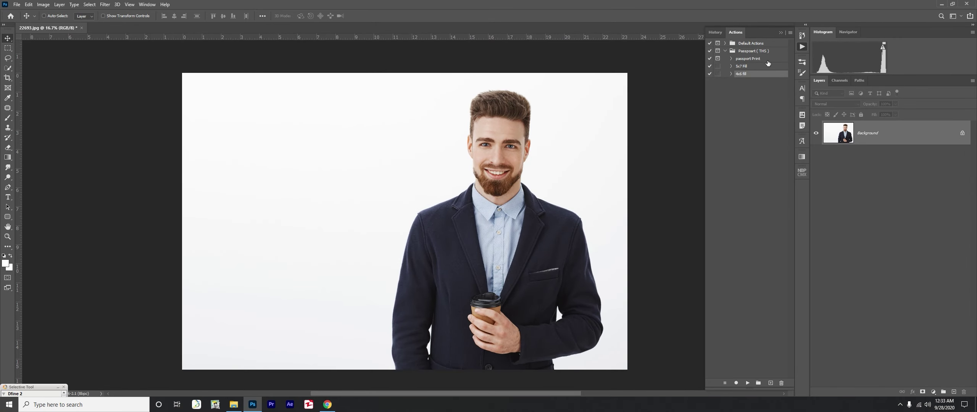
left_click(765, 59)
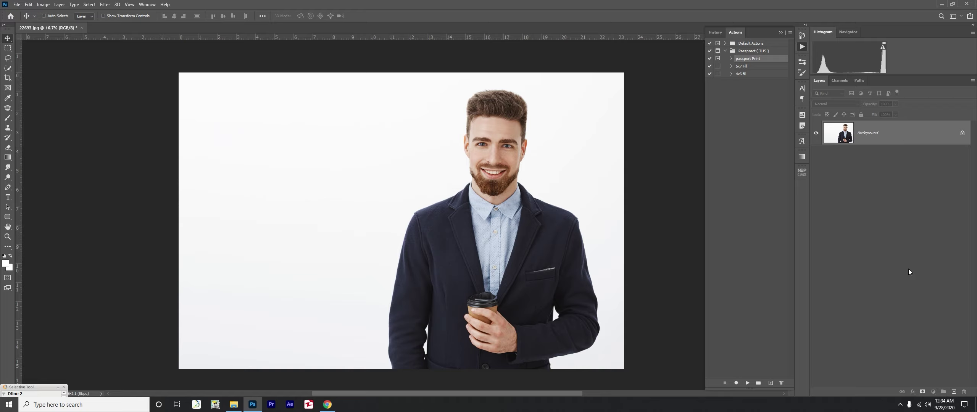
left_click(954, 392)
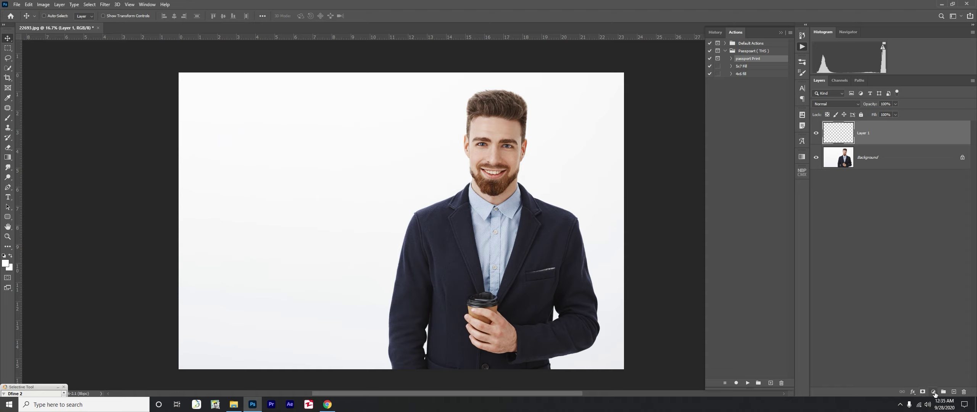
left_click(933, 392)
left_click(910, 329)
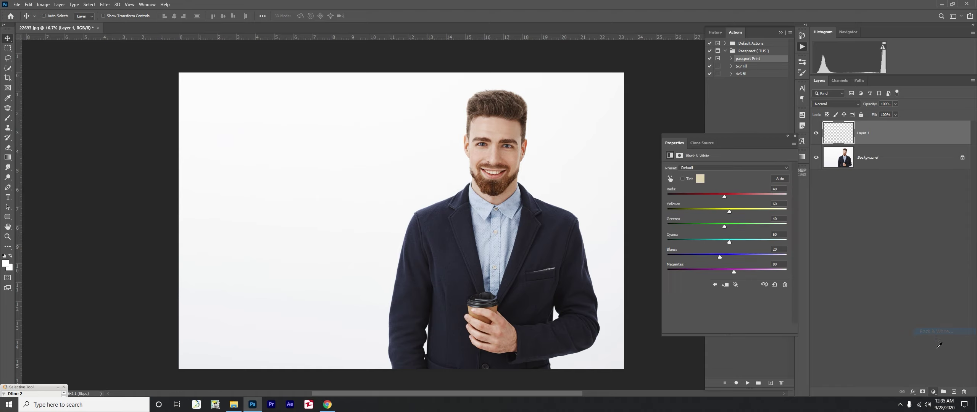
left_click(933, 391)
left_click(929, 337)
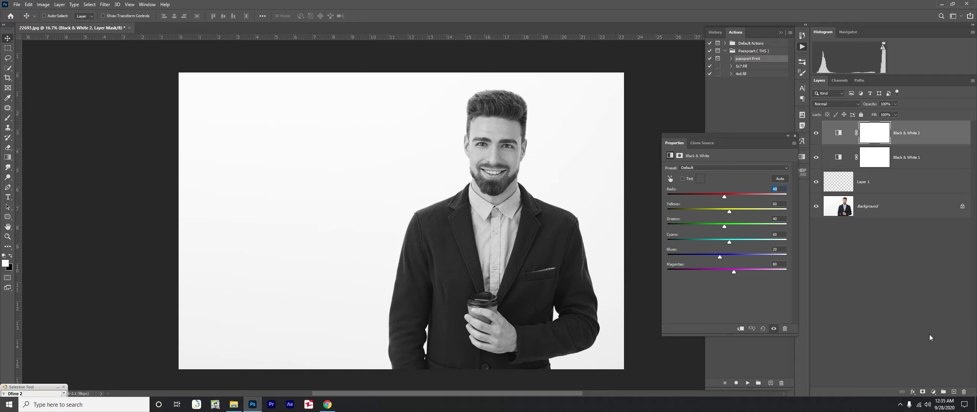
left_click(794, 136)
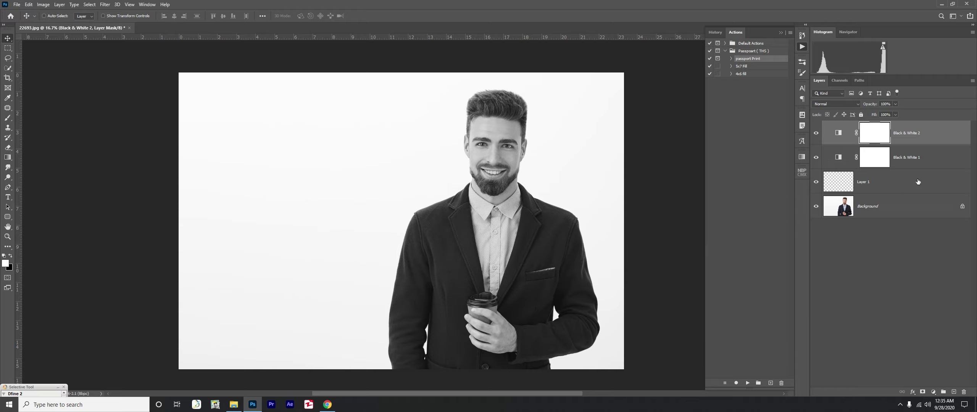
left_click(816, 157)
left_click(816, 133)
left_click(932, 391)
left_click(931, 313)
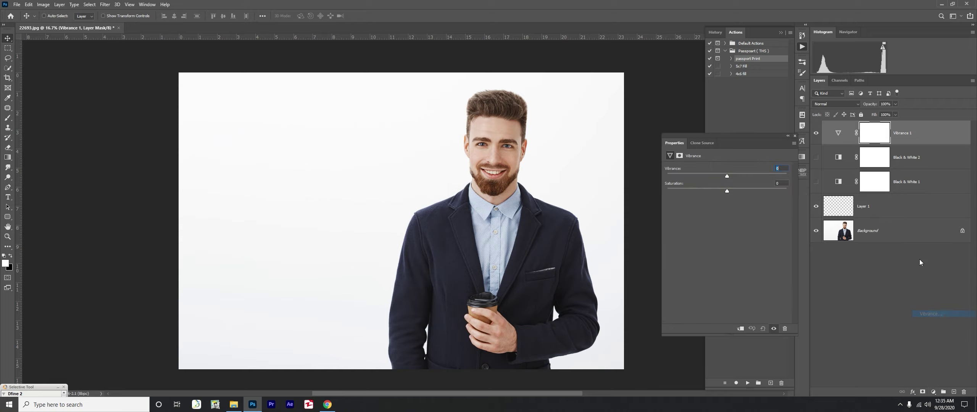
left_click(899, 143)
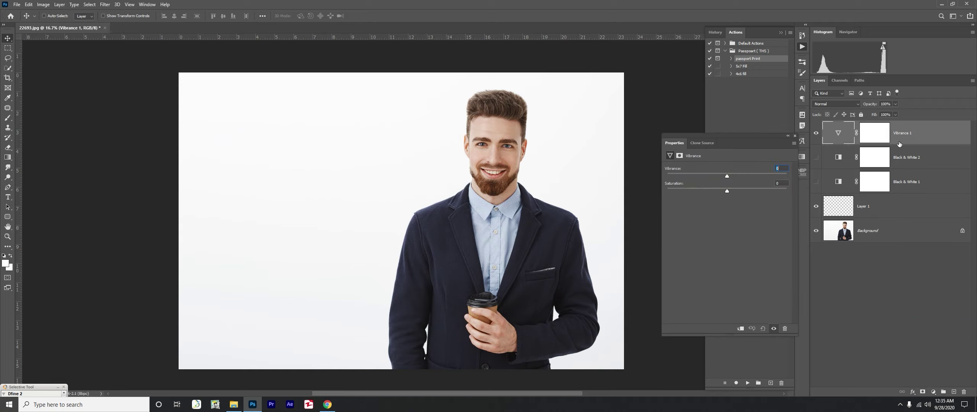
left_click(795, 136)
left_click(905, 187)
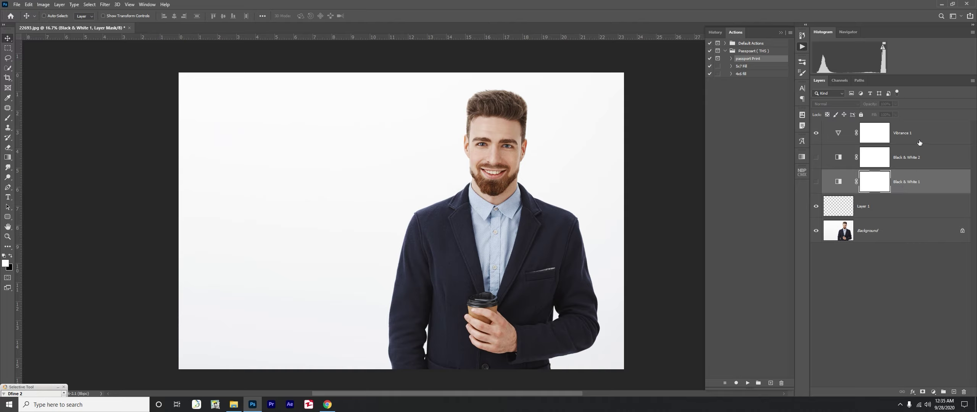
left_click(932, 140)
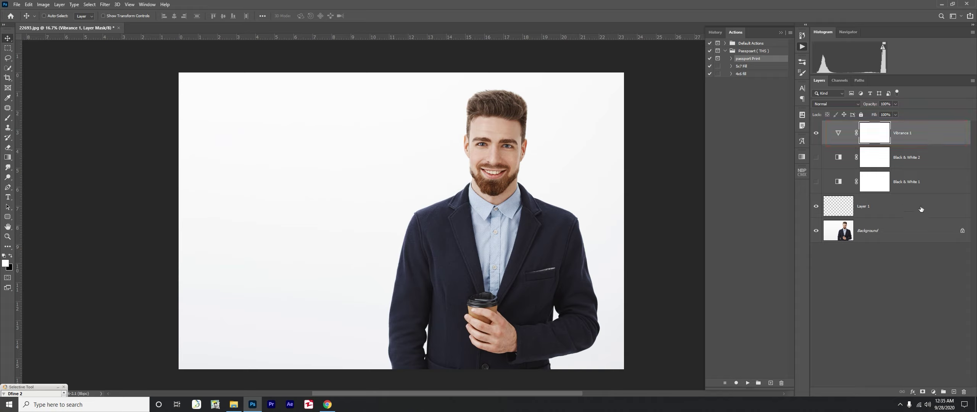
left_click(901, 209, "shift")
mouse_move(904, 208)
left_mouse_down()
mouse_move(954, 293)
mouse_move(963, 392)
left_mouse_up()
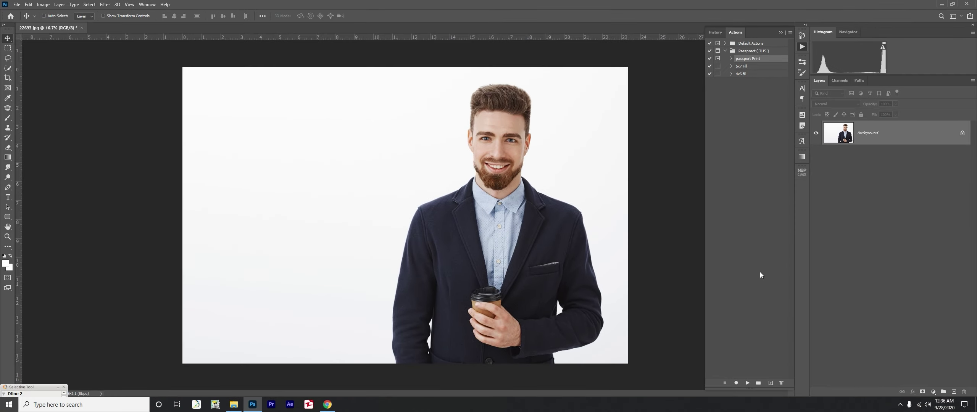
Step: Play the passport Print action on the portrait
left_click(746, 382)
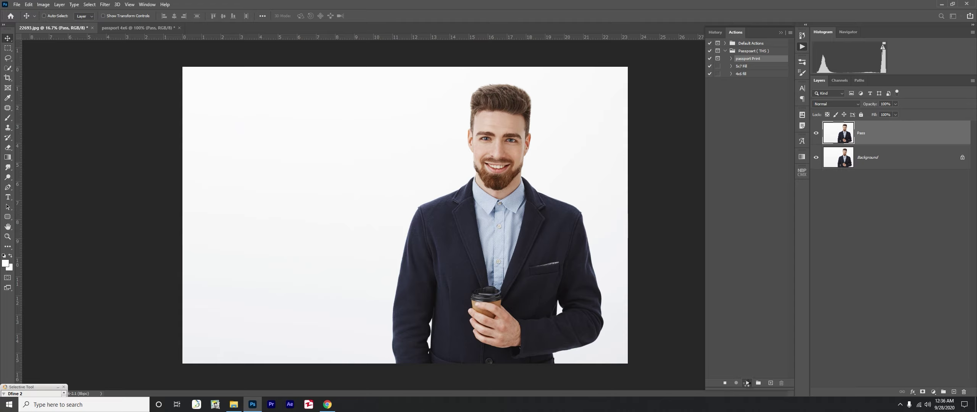
scroll(423, 237, "up", 2)
scroll(416, 229, "up", 3)
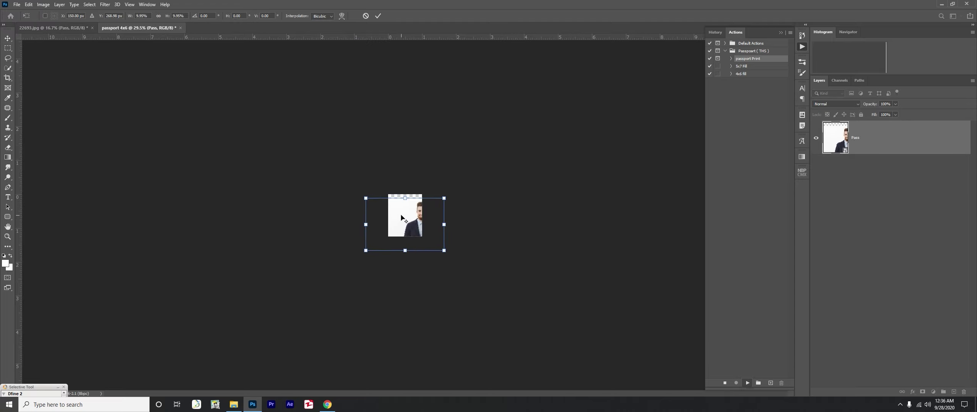
scroll(405, 217, "up", 3)
scroll(420, 227, "up", 2)
Step: Move, resize and nudge the placed portrait to centre the face, then commit the transform
left_click_drag(420, 227, 377, 224)
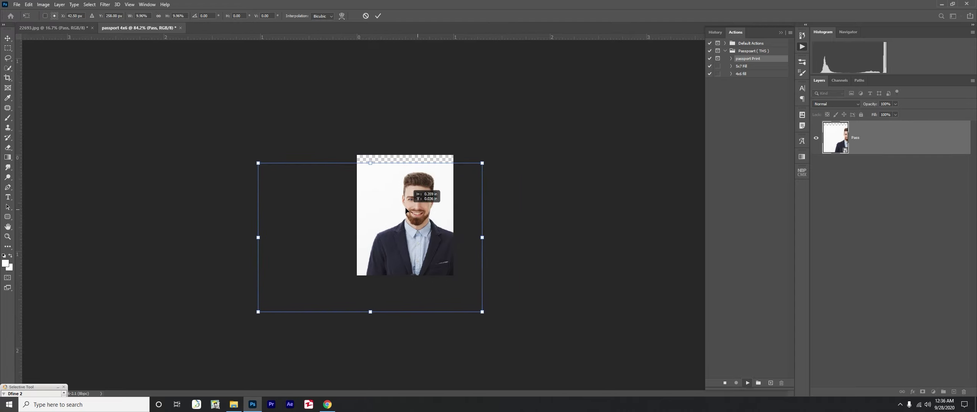
left_click_drag(474, 166, 523, 134)
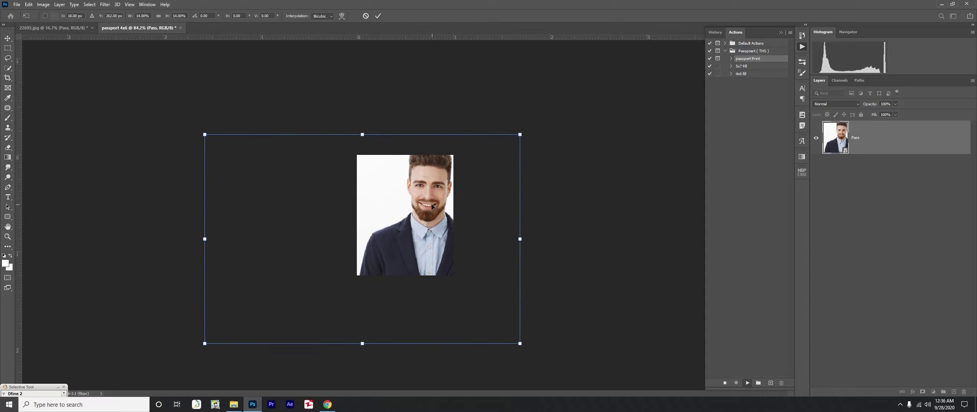
left_click_drag(423, 207, 400, 222)
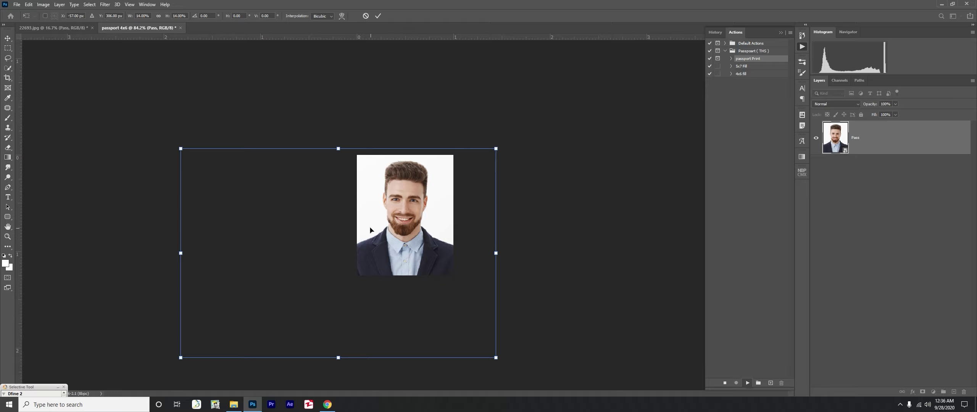
scroll(381, 217, "up", 1)
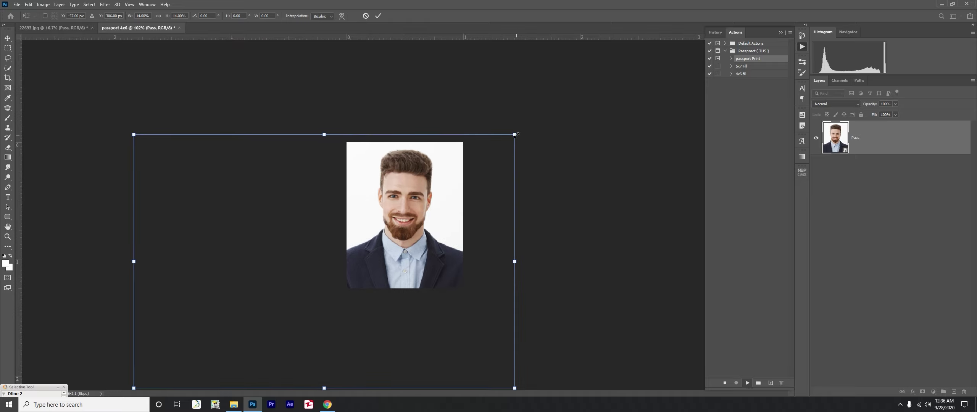
left_click_drag(514, 134, 511, 138)
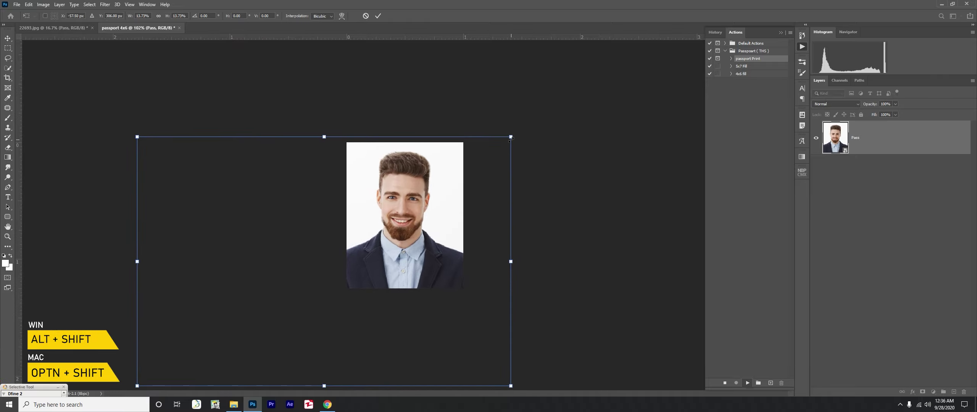
left_click_drag(513, 136, 512, 150)
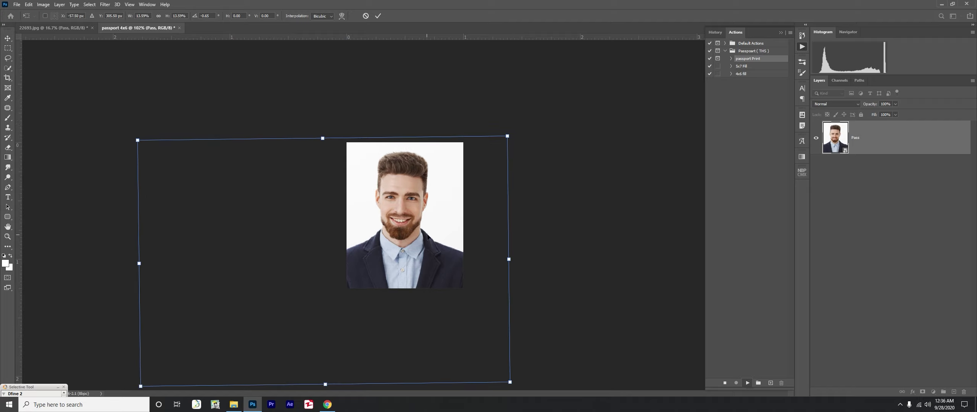
left_click_drag(427, 235, 431, 233)
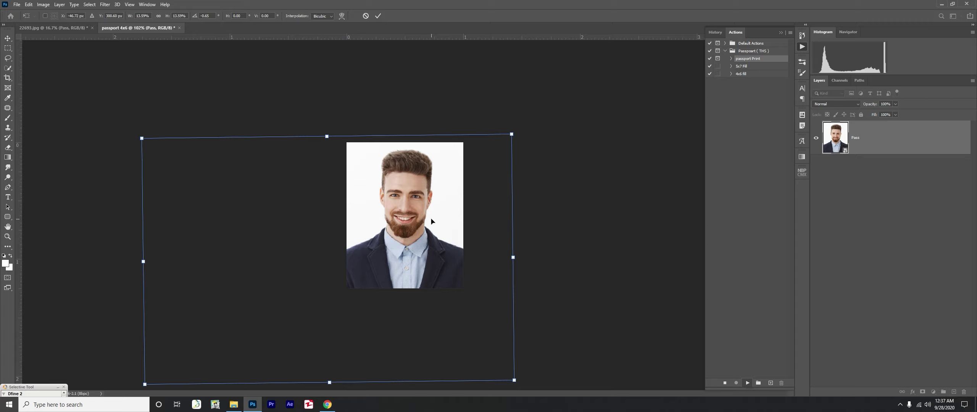
key("Left")
key("Left")
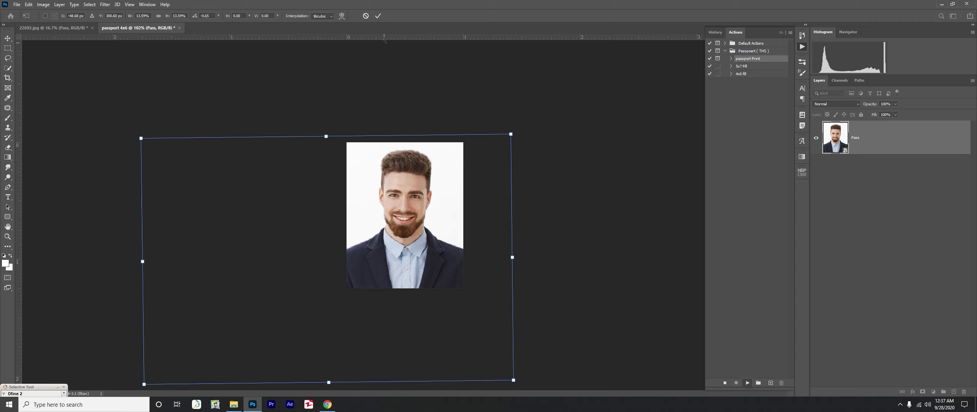
left_click(379, 17)
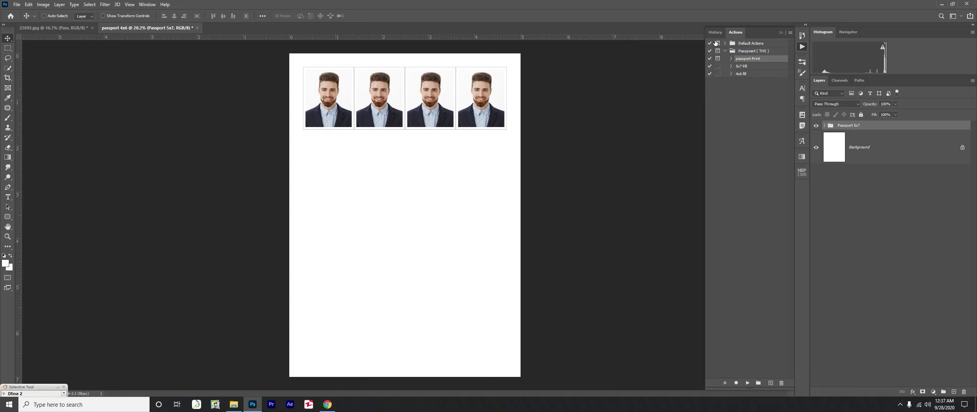
Step: Once the four-photo 5x7 sheet is finished, open the Window menu
left_click(146, 5)
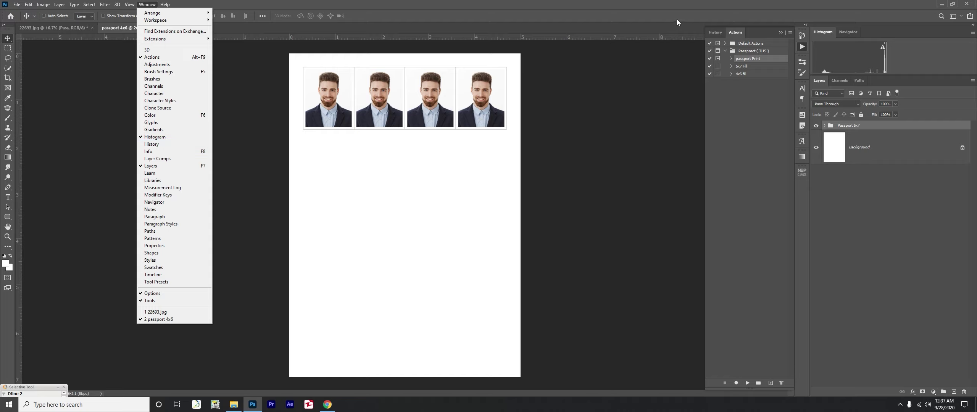
Step: In History, preview the 4x6 size and A4 size snapshots
left_click(715, 34)
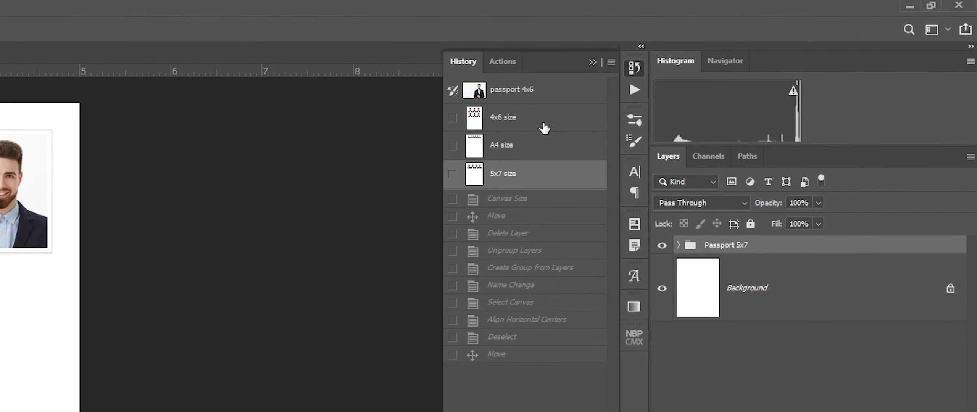
left_click(755, 63)
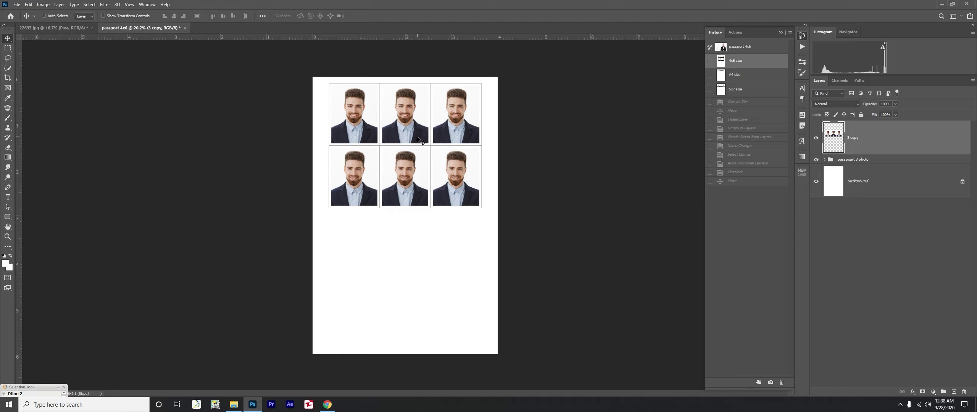
left_click(752, 76)
scroll(413, 236, "down", 2)
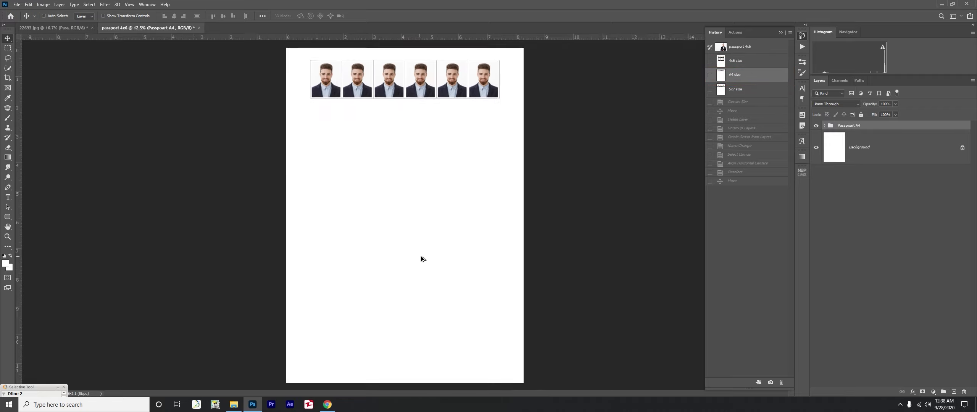
scroll(421, 255, "down", 2)
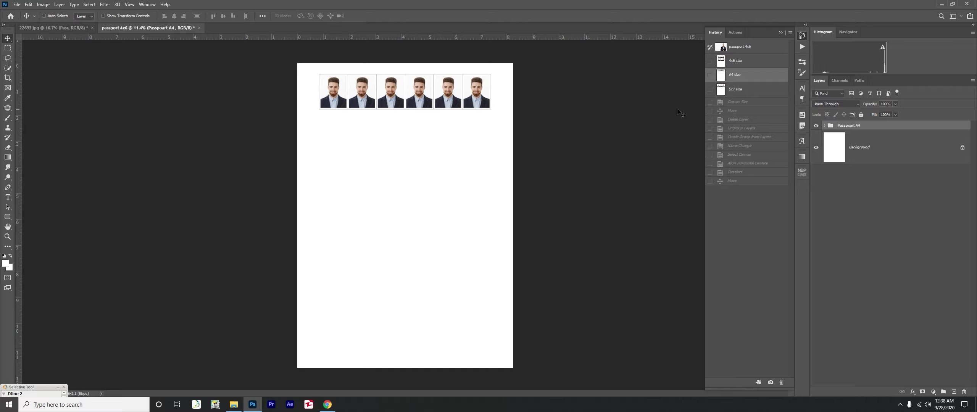
Step: Return to the 4x6 size snapshot and zoom in on the six-photo sheet
left_click(746, 63)
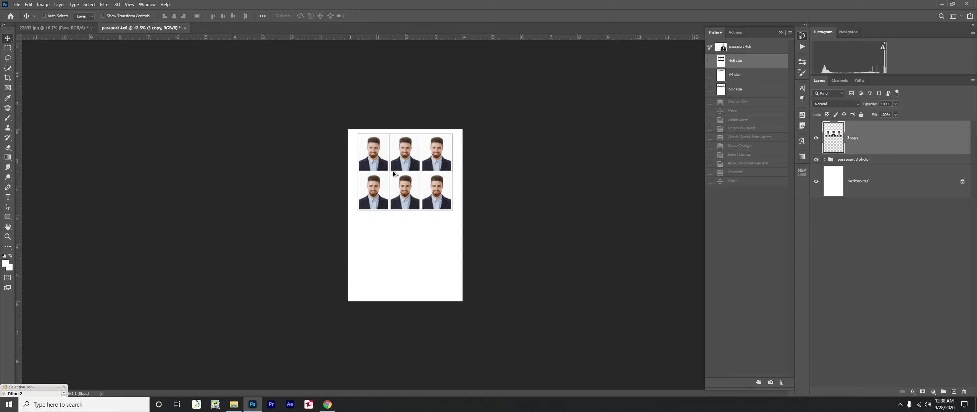
key("ctrl+plus")
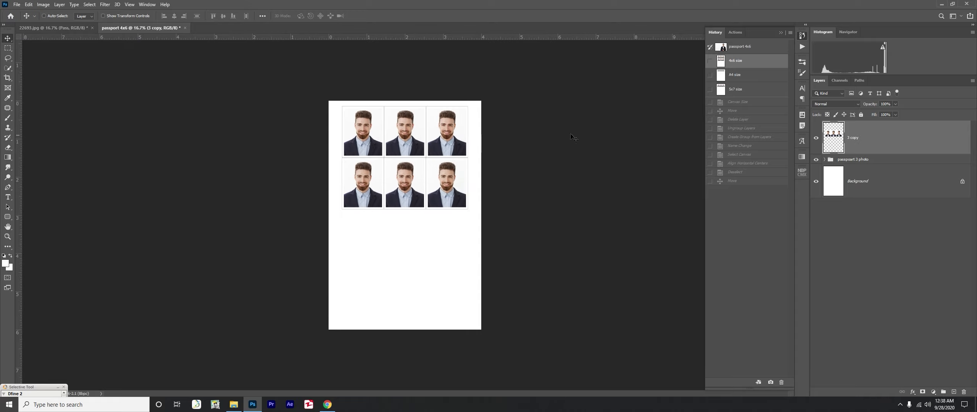
left_click(736, 33)
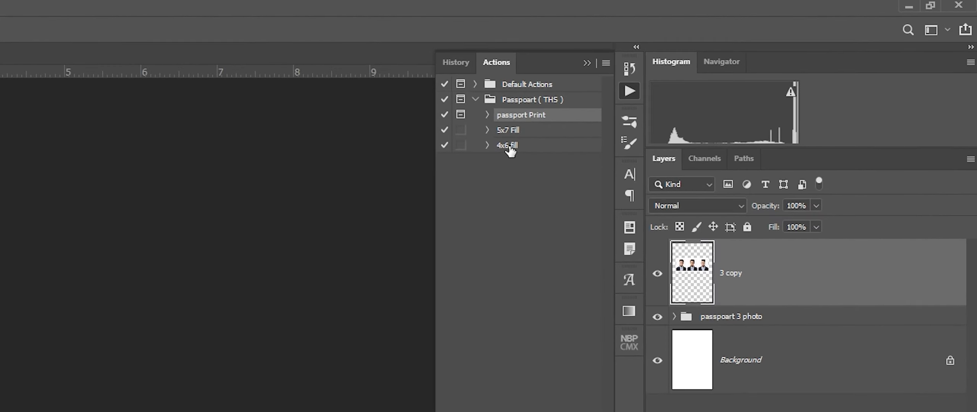
Step: Play the 4x6 fill action to fill the 4x6 sheet with twelve photos
left_click(509, 148)
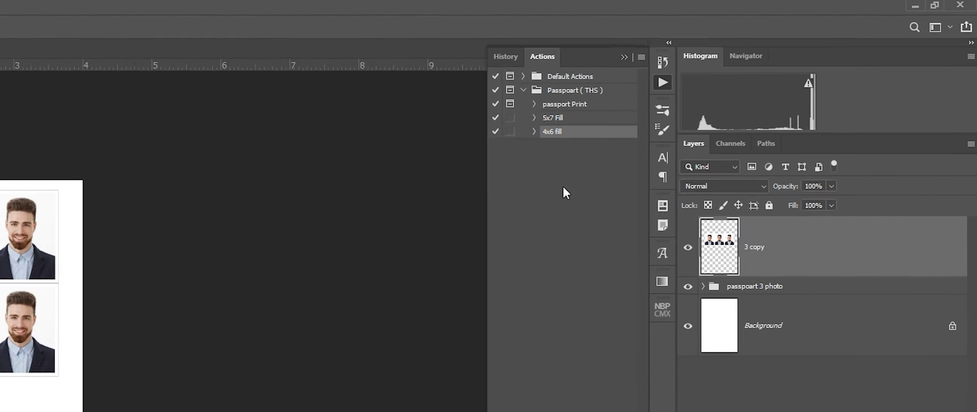
left_click(747, 384)
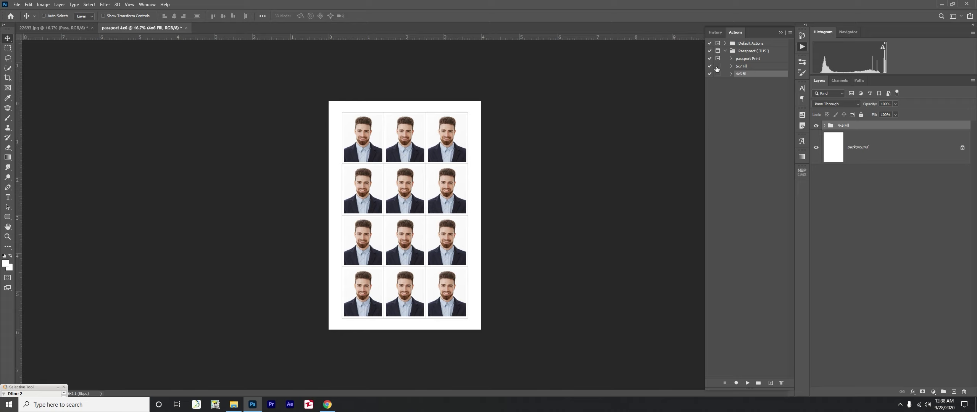
left_click(715, 33)
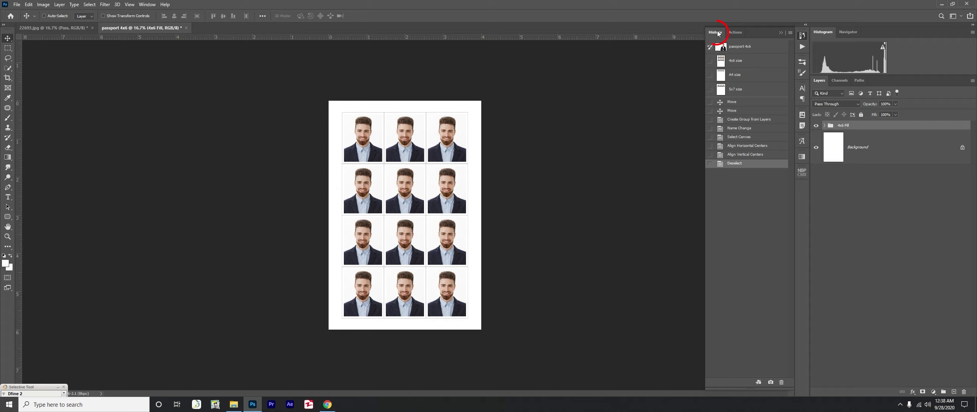
Step: Restore the 5x7 size snapshot and play 5x7 Fill for a twenty-photo grid
left_click(737, 90)
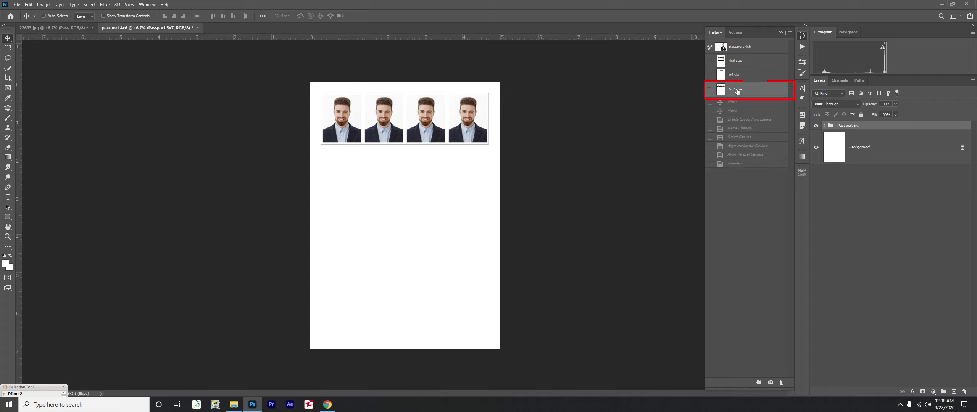
left_click(735, 33)
left_click(743, 67)
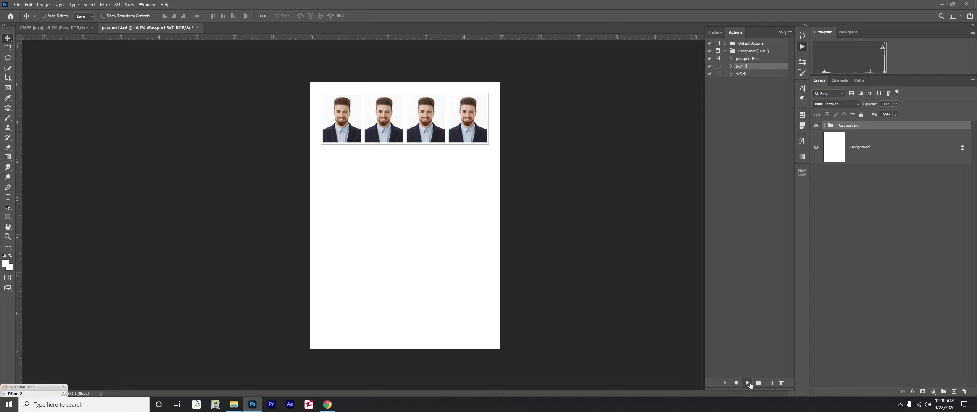
left_click(748, 383)
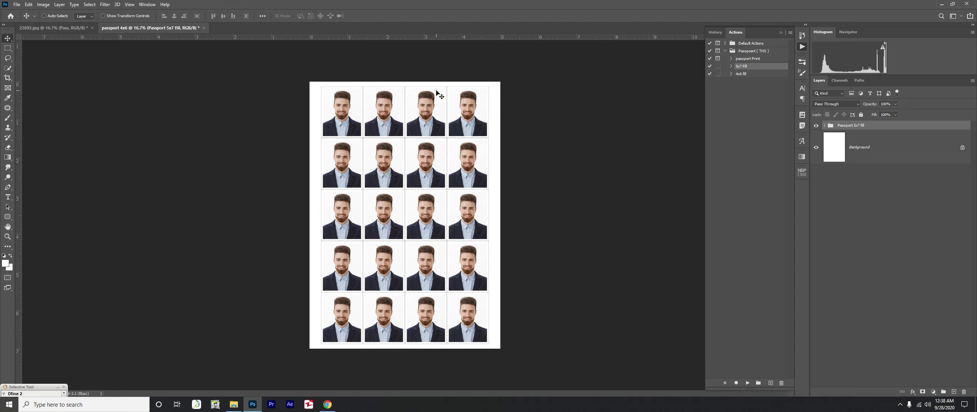
left_click(715, 32)
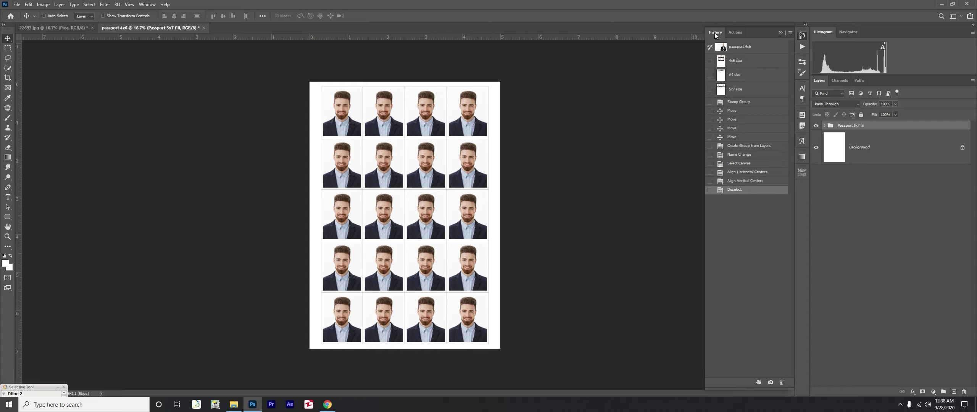
Step: Restore the 4x6 size snapshot and try 5x7 Fill, stopping it at the failed Merge Layers step
left_click(739, 65)
left_click(734, 32)
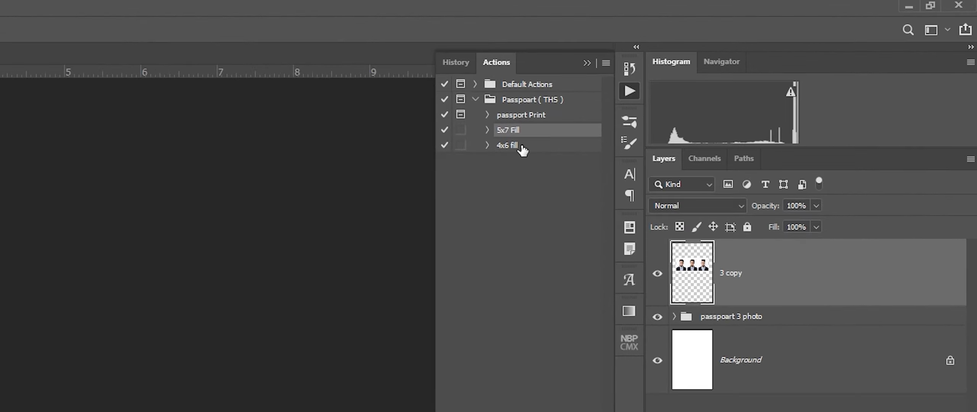
left_click(521, 149)
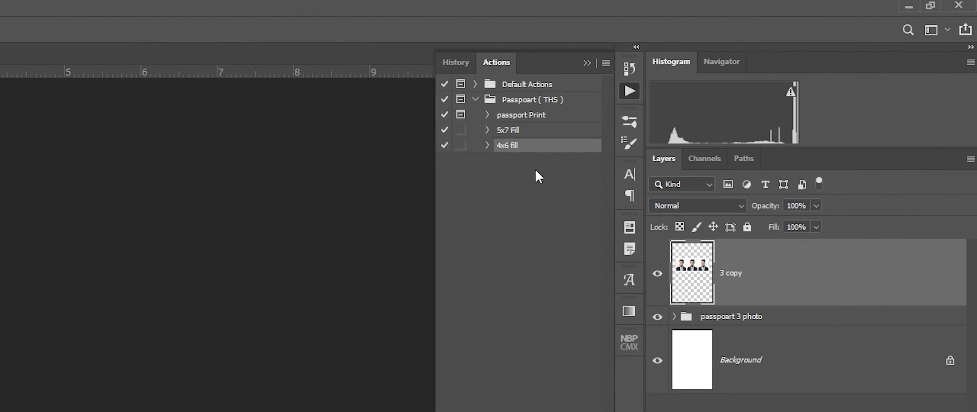
left_click(535, 132)
left_click(748, 382)
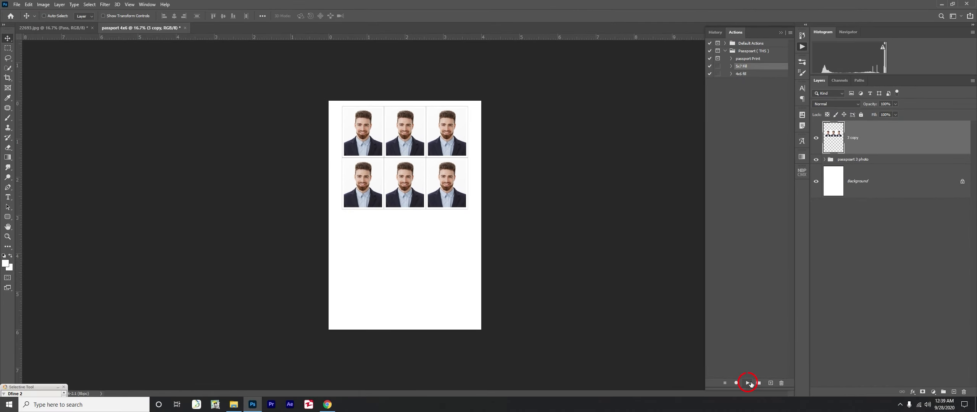
left_click_drag(485, 123, 540, 120)
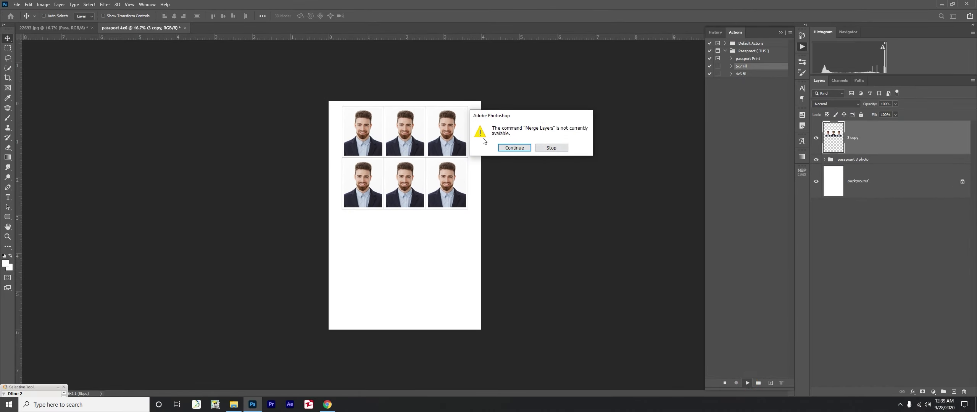
left_click(551, 148)
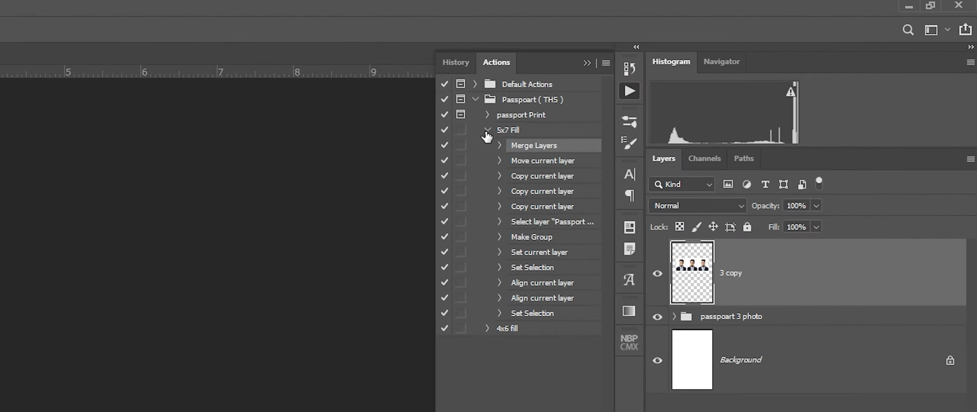
left_click(488, 130)
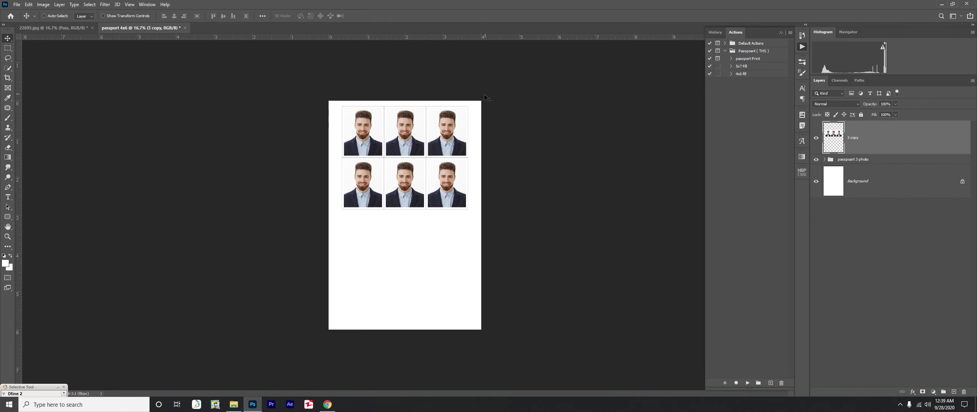
left_click(742, 66)
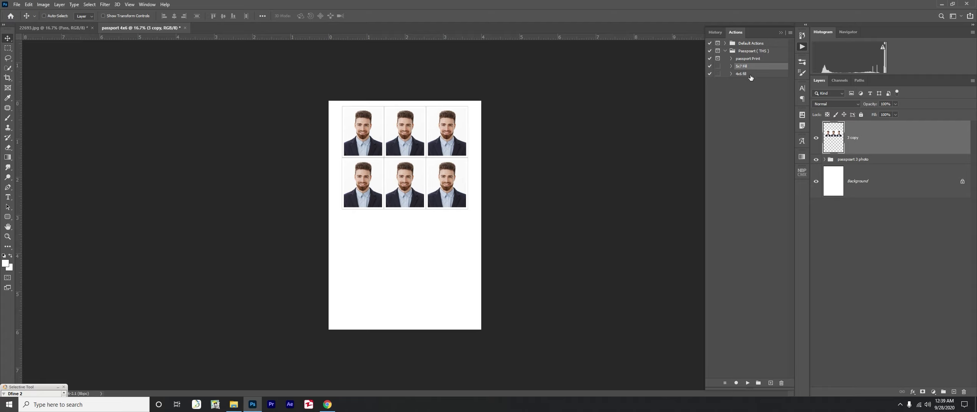
Step: Play the 4x6 fill action to fill the sheet with twelve photos
left_click(715, 32)
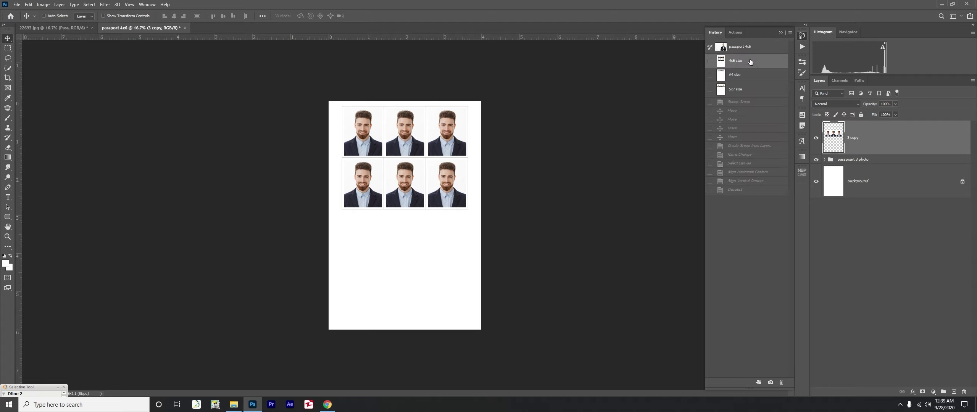
left_click(733, 34)
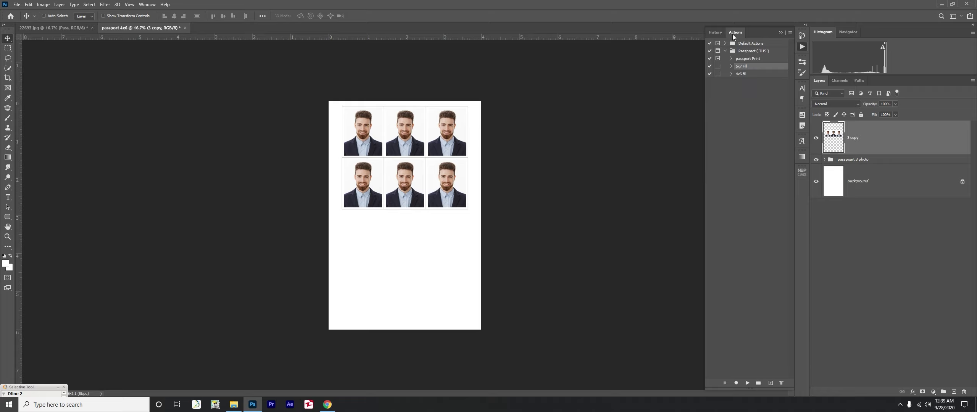
left_click(747, 74)
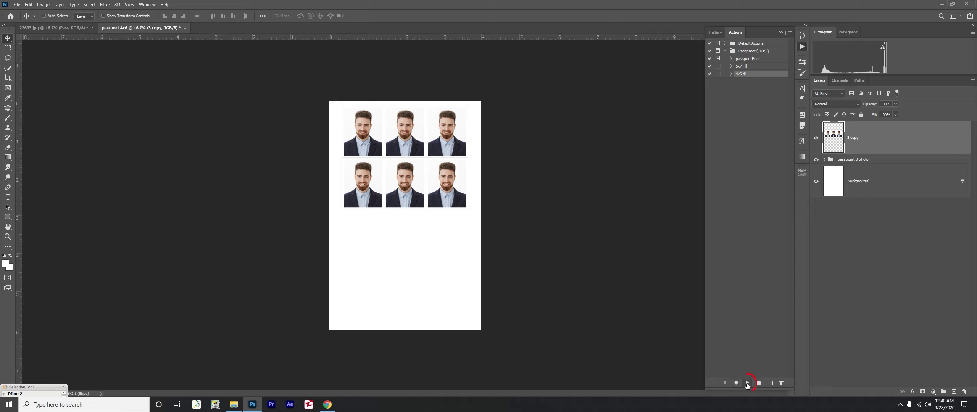
left_click(746, 383)
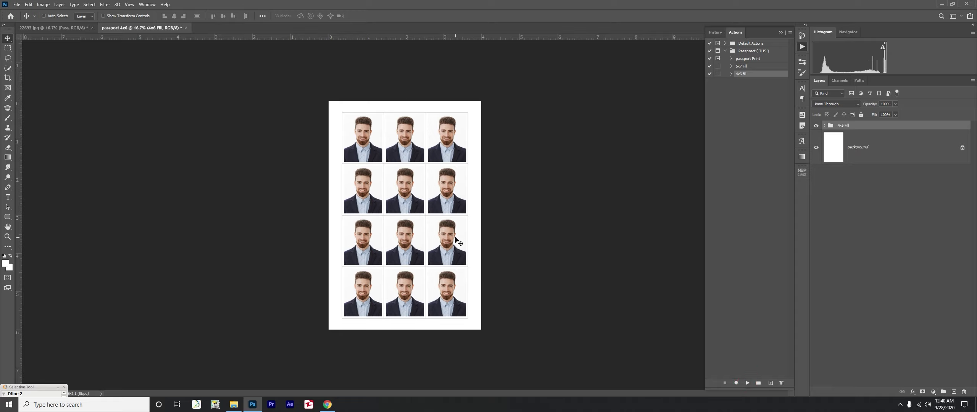
left_click(714, 31)
Step: Revert to the A4 size snapshot, test stamped duplicate photo rows, then delete both merged layers
left_click(736, 74)
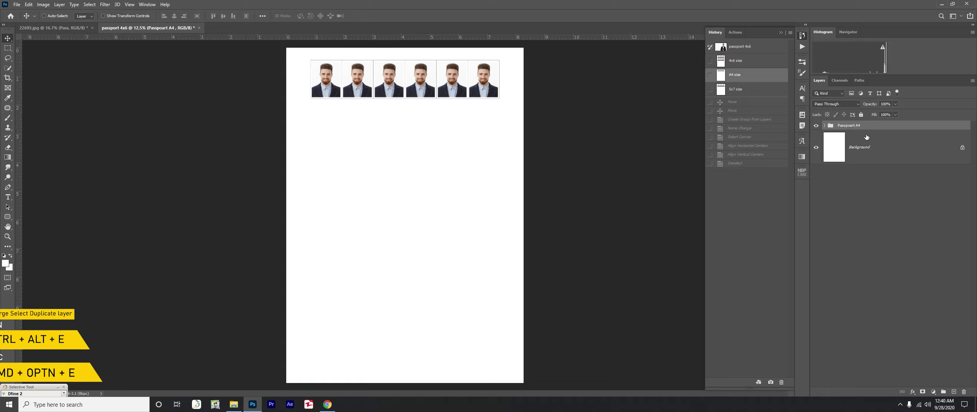
key("ctrl+alt+e")
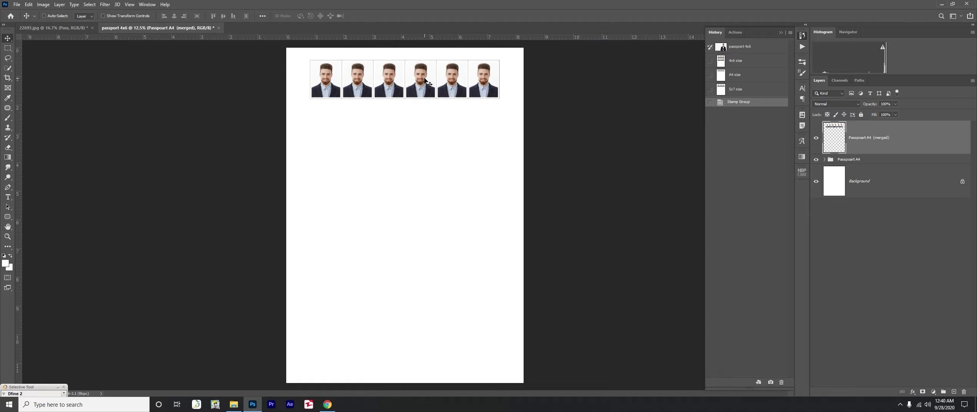
left_click_drag(424, 80, 428, 125)
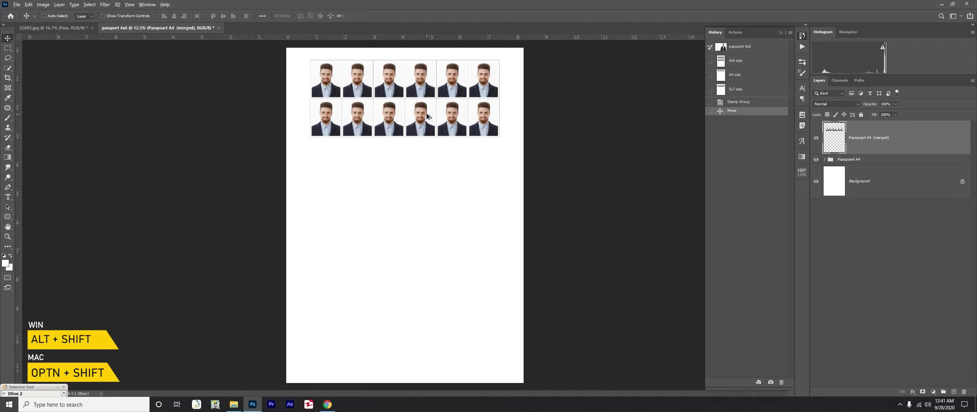
left_click_drag(433, 119, 427, 158)
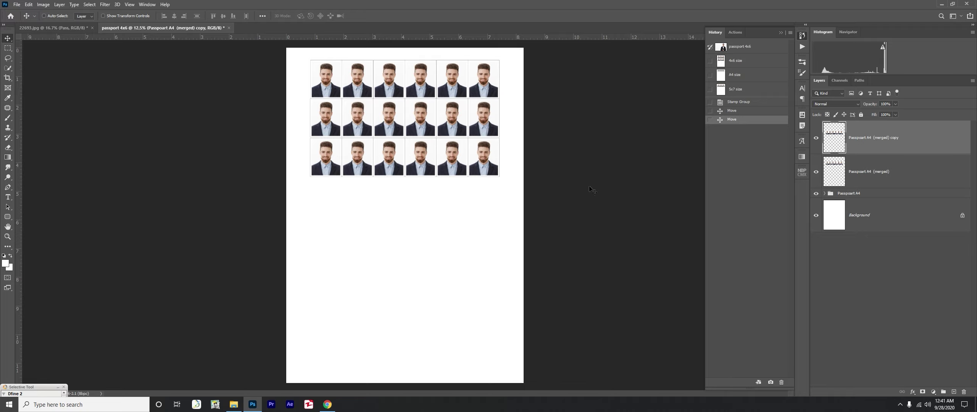
left_click(895, 177, "shift")
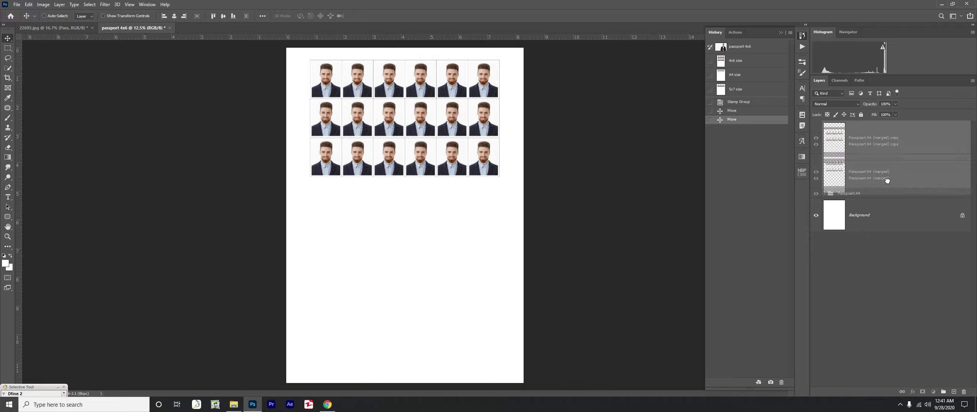
left_click_drag(881, 174, 964, 392)
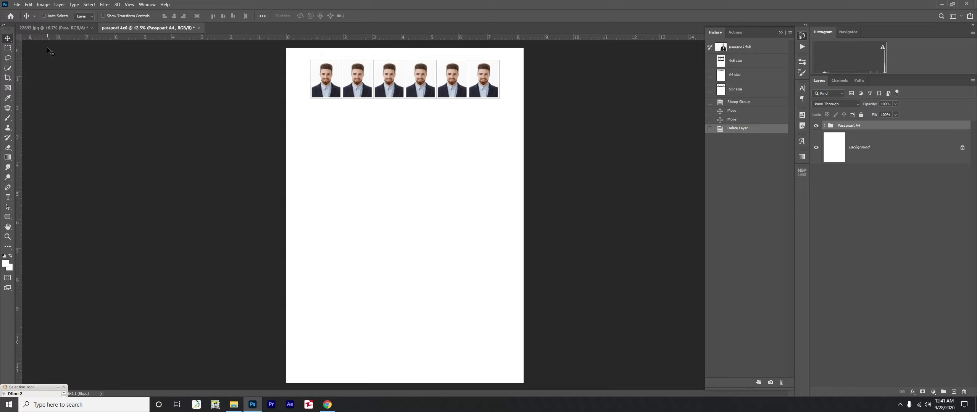
Step: Delete the Pass layer from 22693.jpg and close the passport 4x6 document without saving
left_click(46, 28)
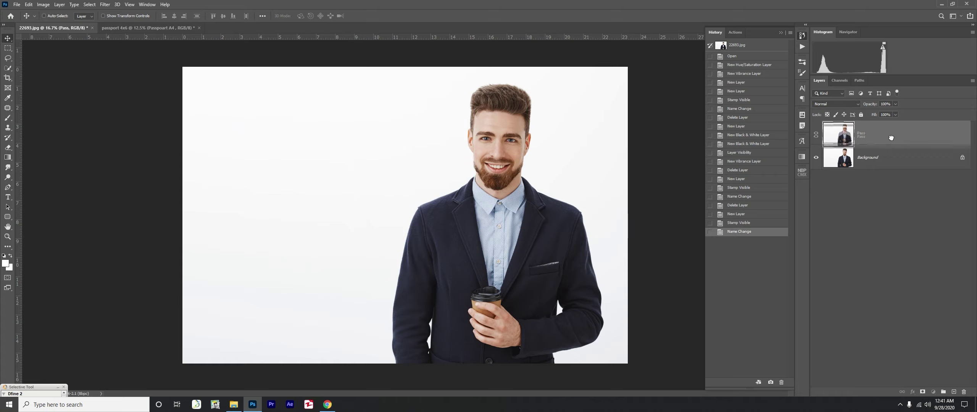
left_click_drag(874, 142, 963, 394)
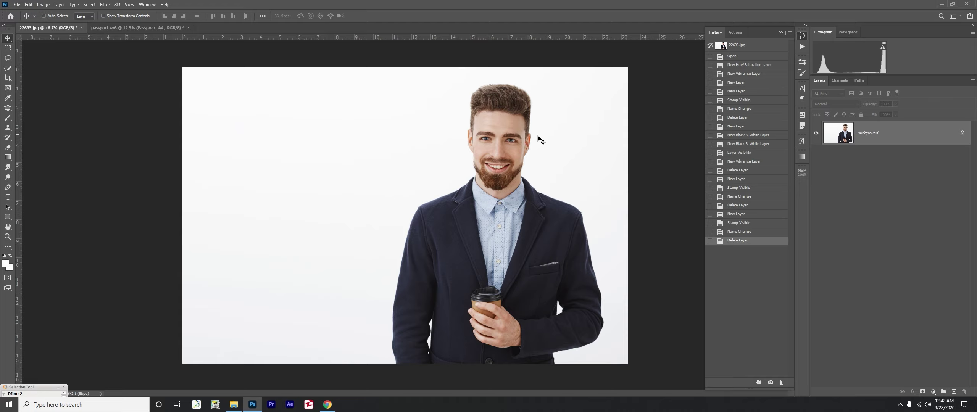
left_click(130, 29)
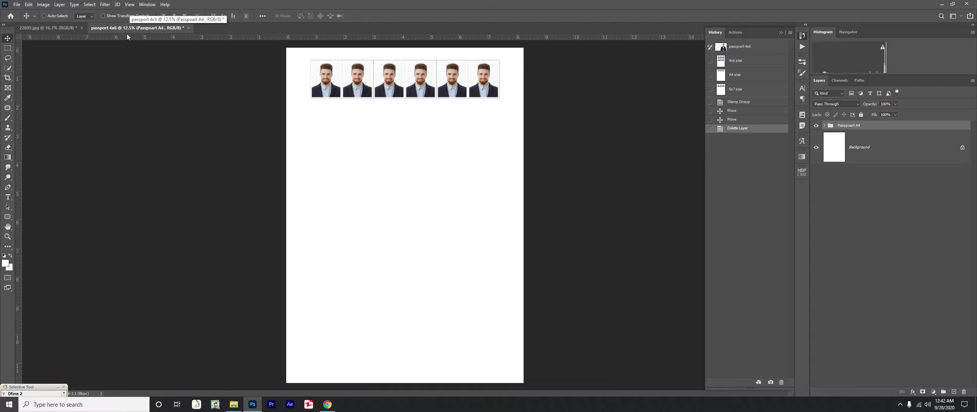
left_click(189, 27)
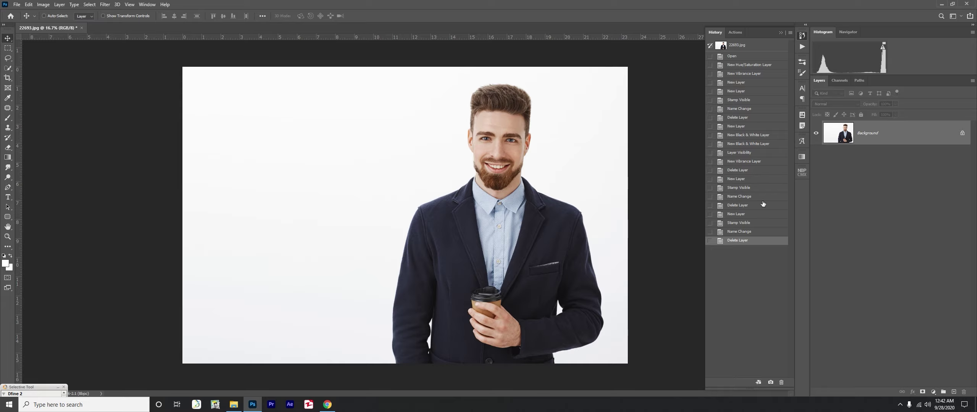
left_click(735, 33)
Step: Play the passport Print action on the 22693.jpg portrait
left_click(752, 61)
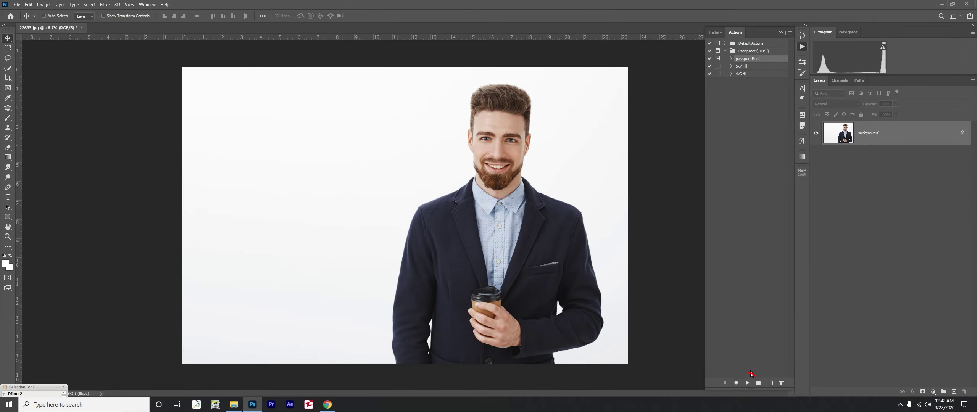
left_click(747, 383)
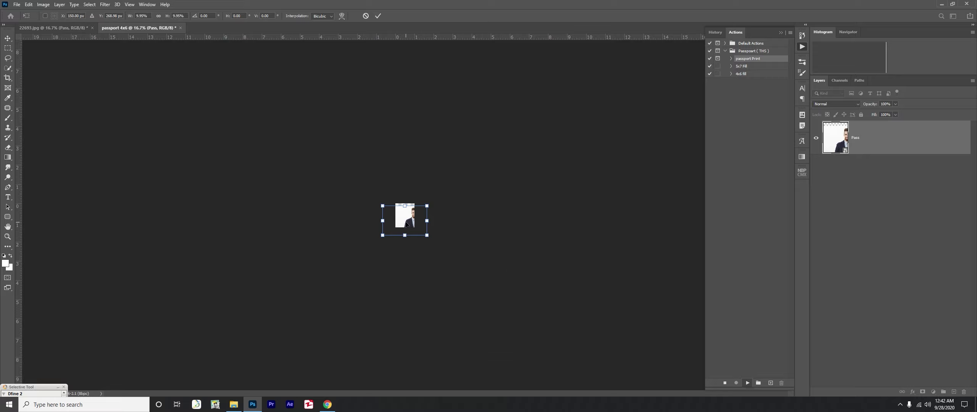
scroll(405, 222, "up", 1)
scroll(400, 218, "up", 2)
scroll(399, 217, "up", 2)
scroll(397, 216, "up", 2)
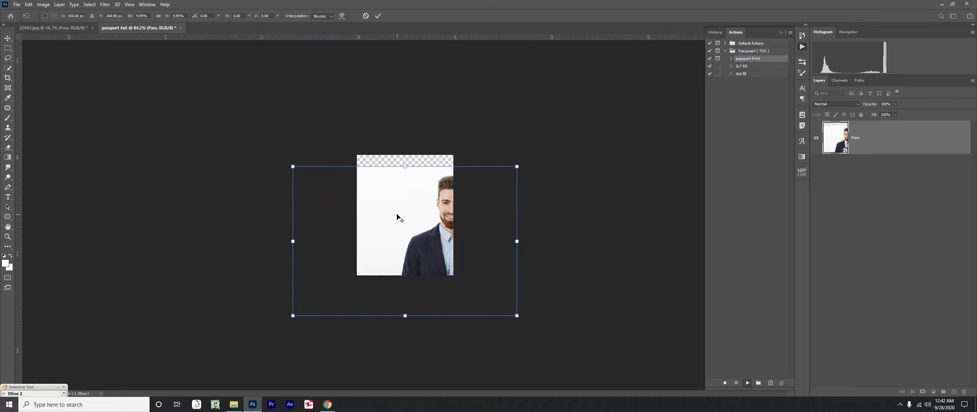
Step: Centre the face and enlarge the portrait in its frame, then commit the transform
left_click_drag(397, 216, 353, 209)
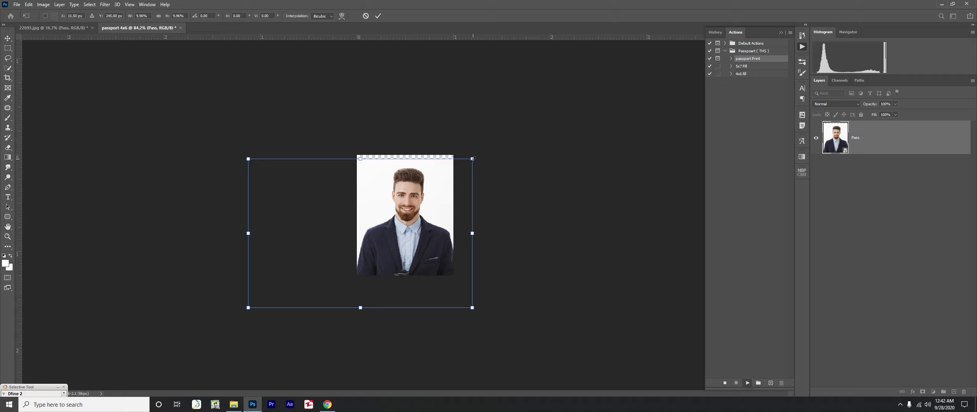
left_click_drag(472, 159, 427, 218)
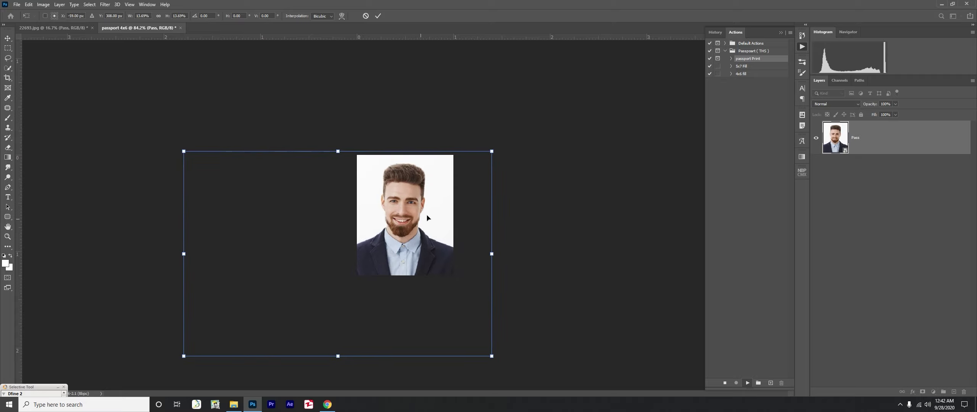
left_click_drag(493, 149, 523, 120)
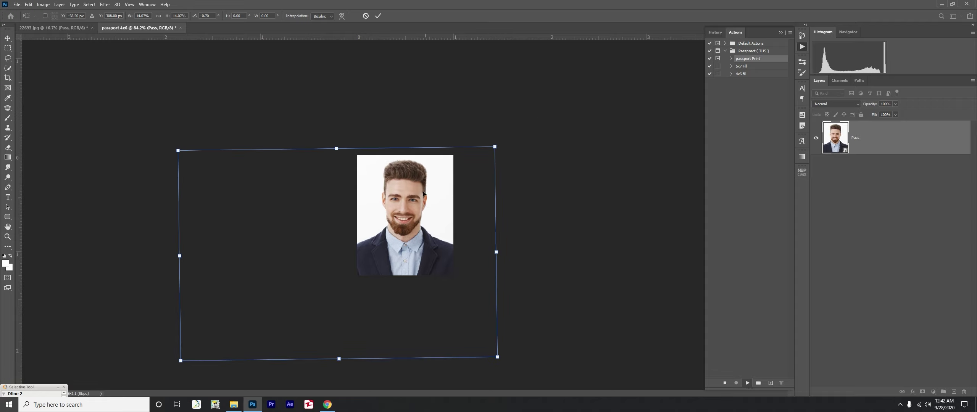
left_click(378, 16)
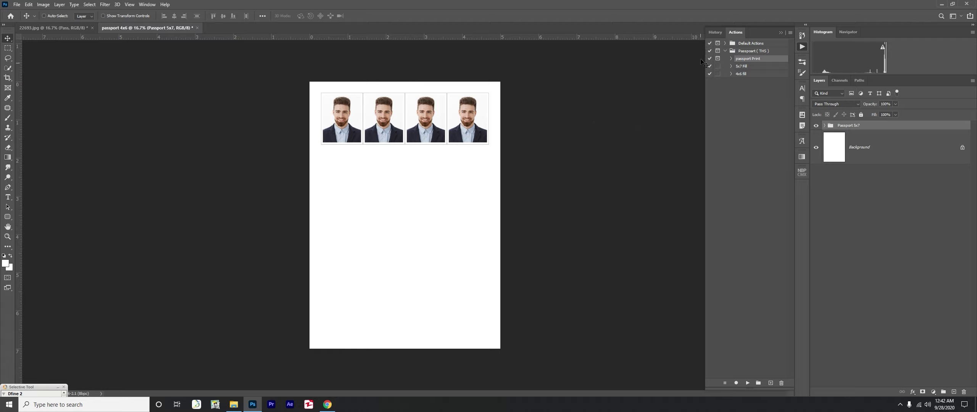
Step: Return the sheet to the 4x6 size history snapshot of six photos, after previewing A4 size
left_click(715, 32)
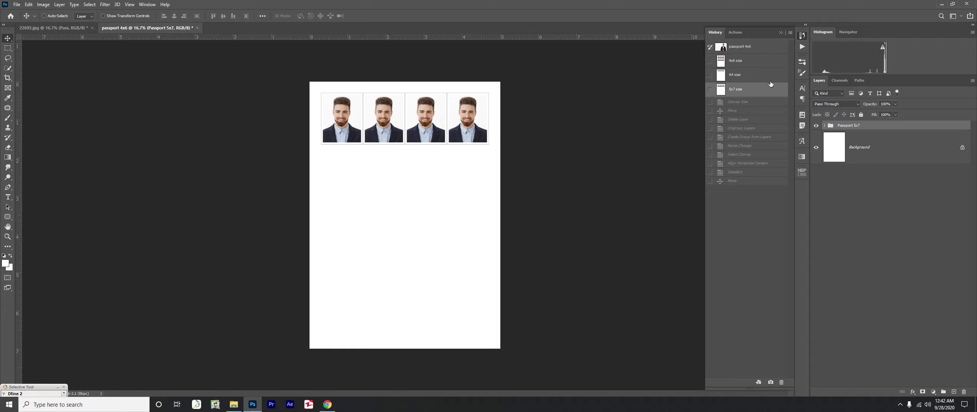
left_click(747, 76)
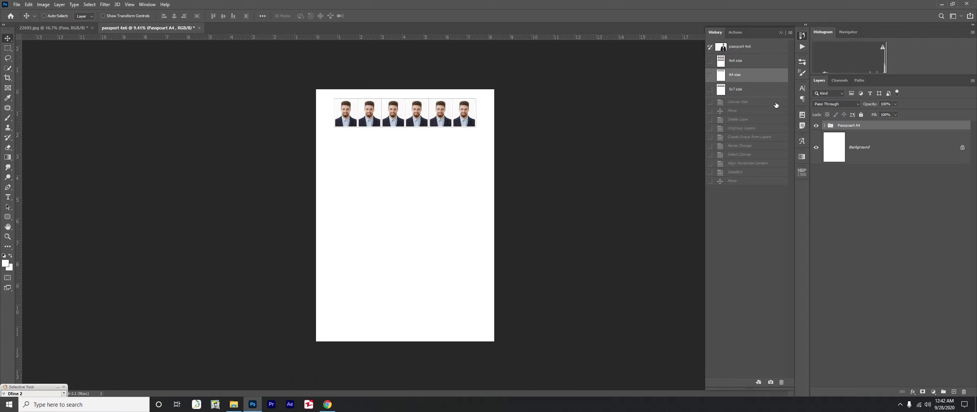
left_click(757, 65)
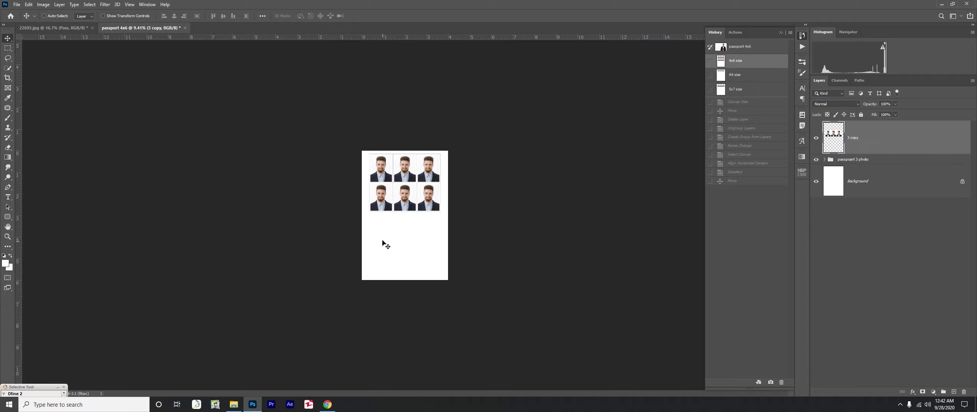
scroll(417, 217, "up", 3)
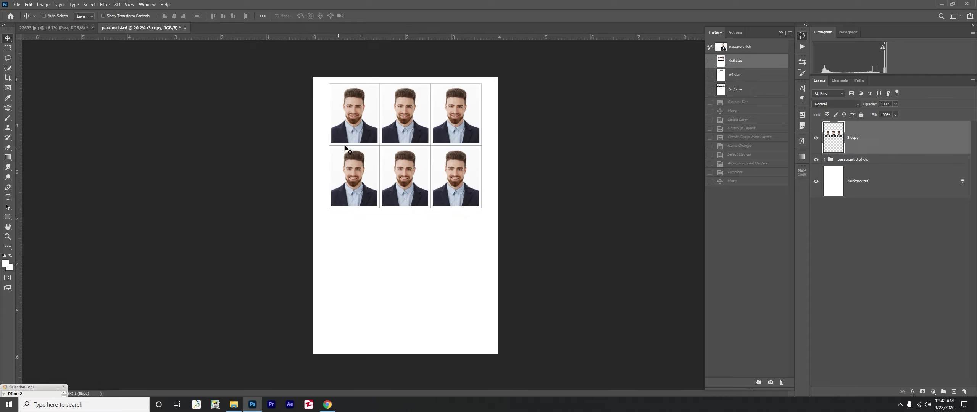
Step: Run the 4x6 fill action on the six-photo sheet
left_click(735, 32)
left_click(742, 75)
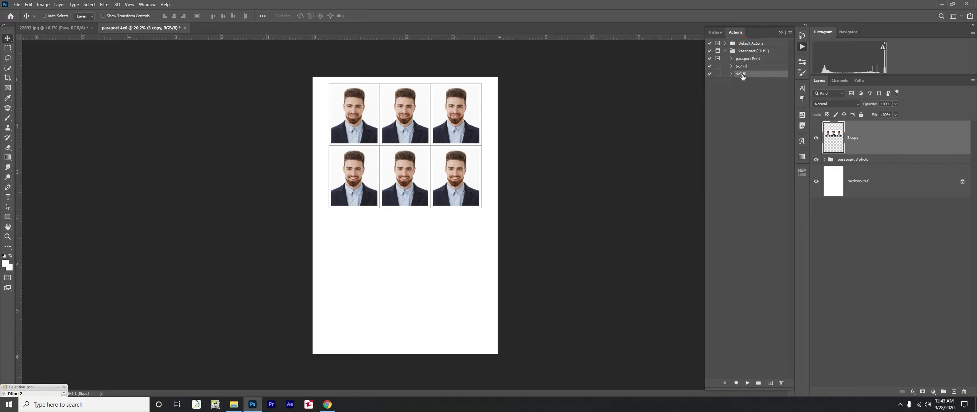
left_click(748, 383)
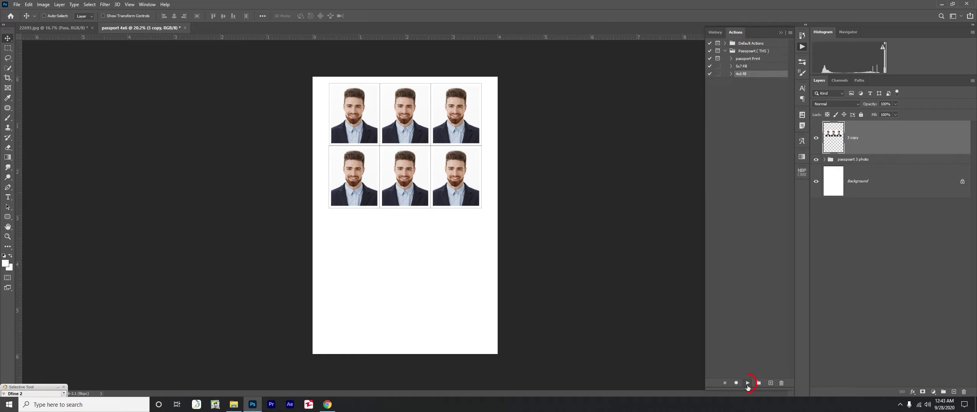